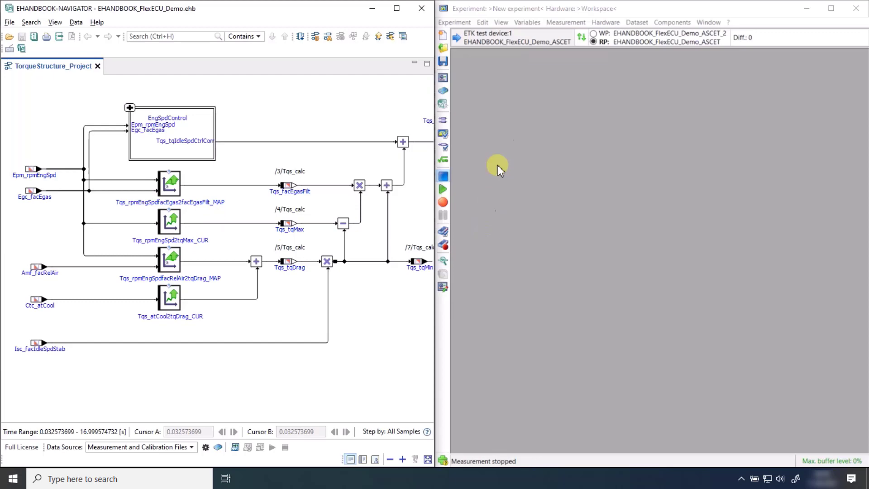
Step: Search Variable Selection for Tqs_rpmEngSpdfacRelAir2tqDrag_MAP and pick its Output entry
left_click(527, 22)
left_click(538, 35)
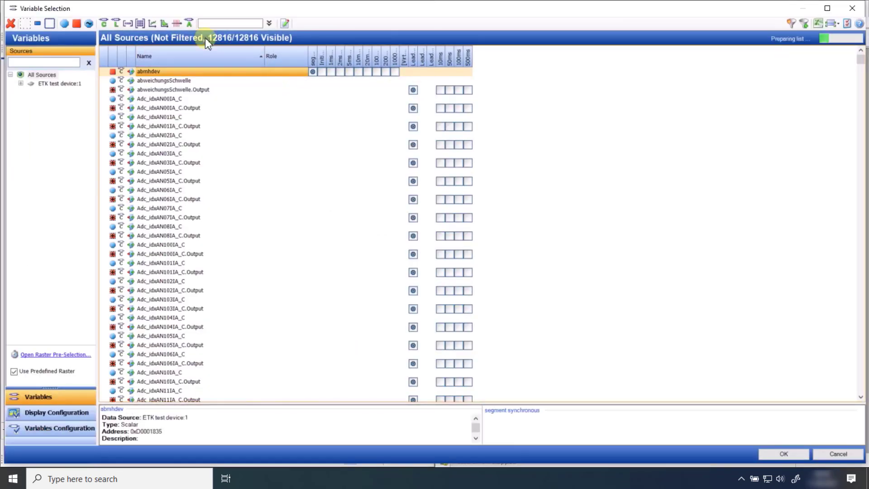
left_click(208, 23)
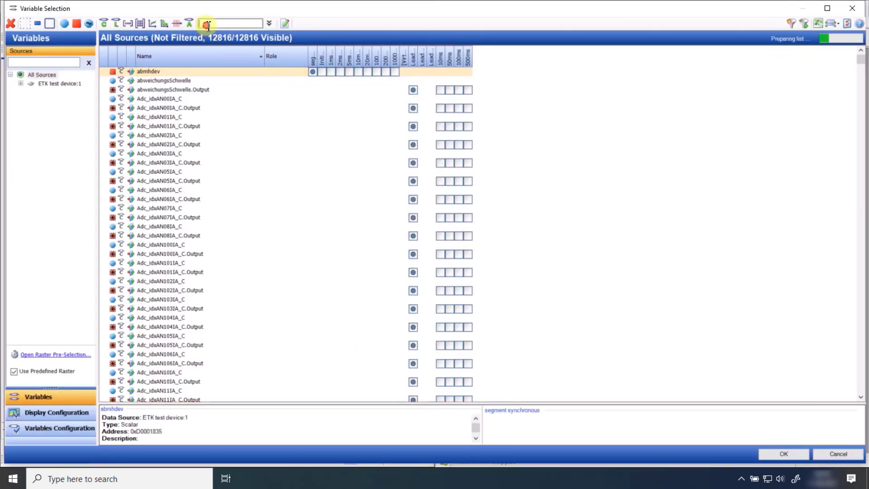
key("ctrl+v")
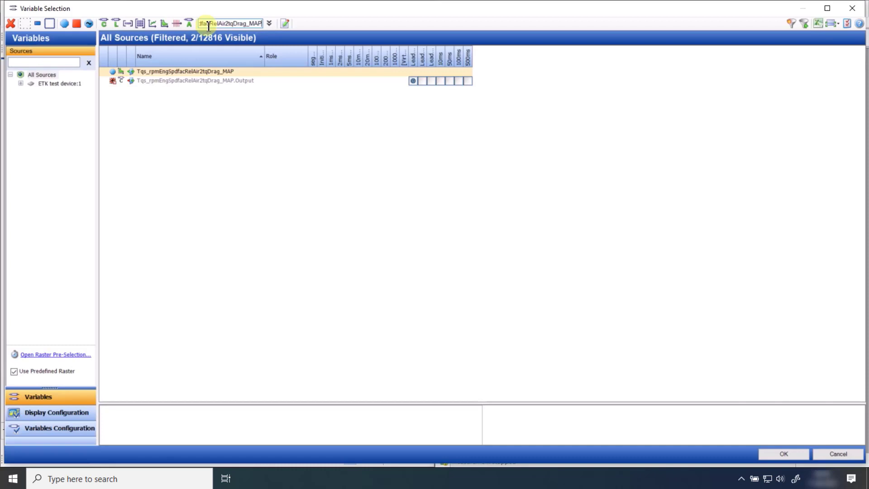
left_click_drag(209, 26, 254, 26)
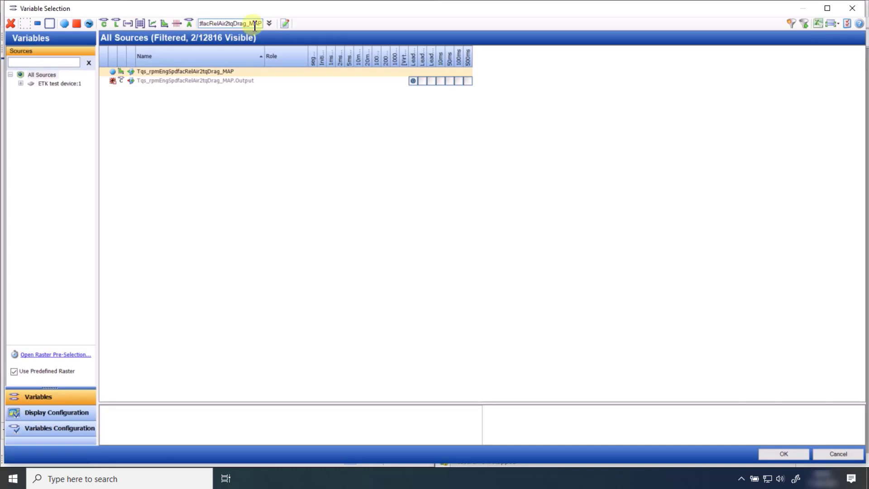
double_click(117, 85)
left_click(113, 96)
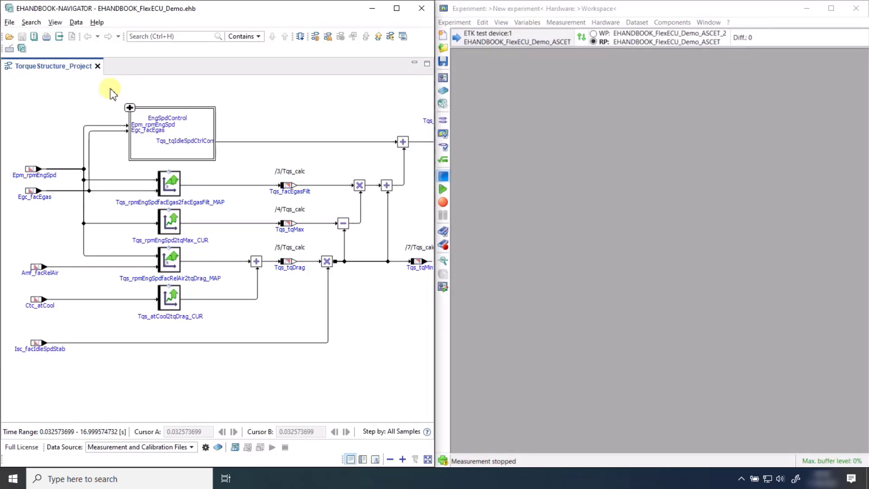
Step: Connect to the live INCA experiment and link the handbook file to ETK test device:1
left_click(76, 22)
left_click(82, 35)
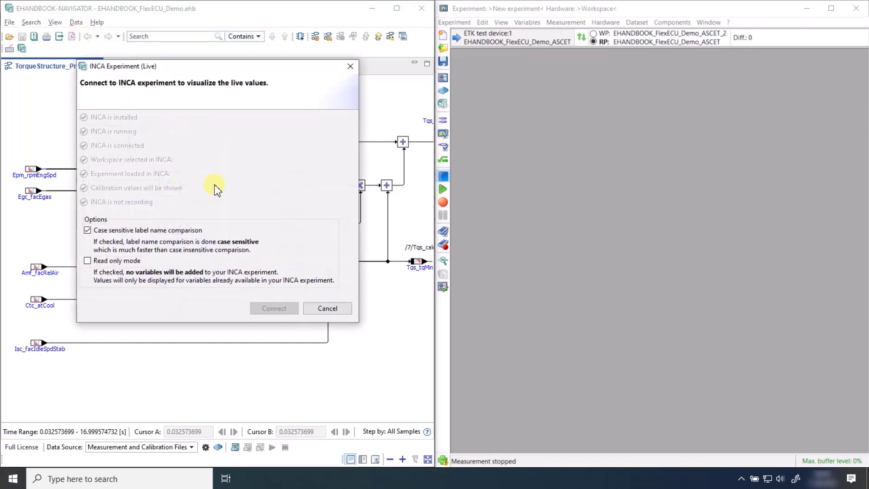
left_click(267, 308)
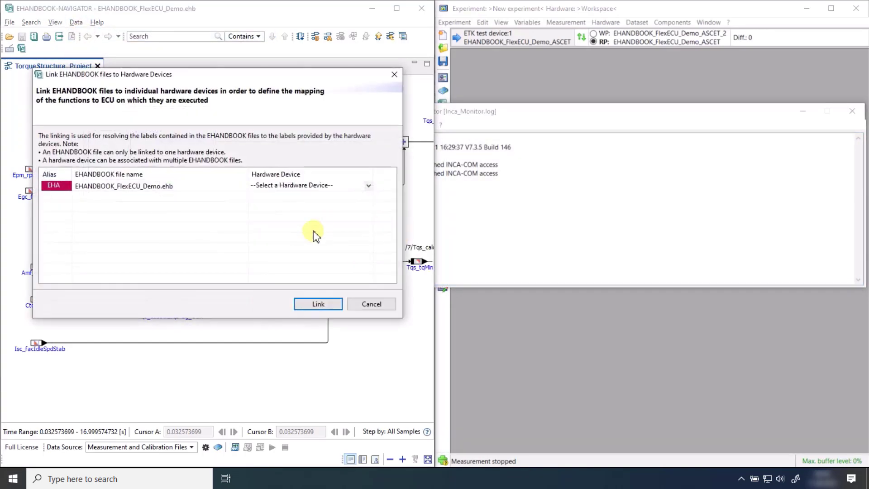
left_click(307, 185)
left_click(309, 204)
left_click(330, 303)
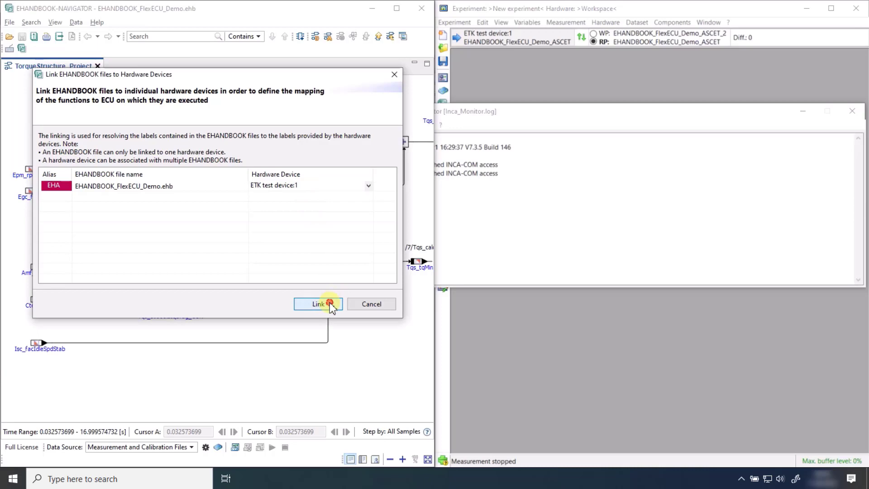
left_click(854, 114)
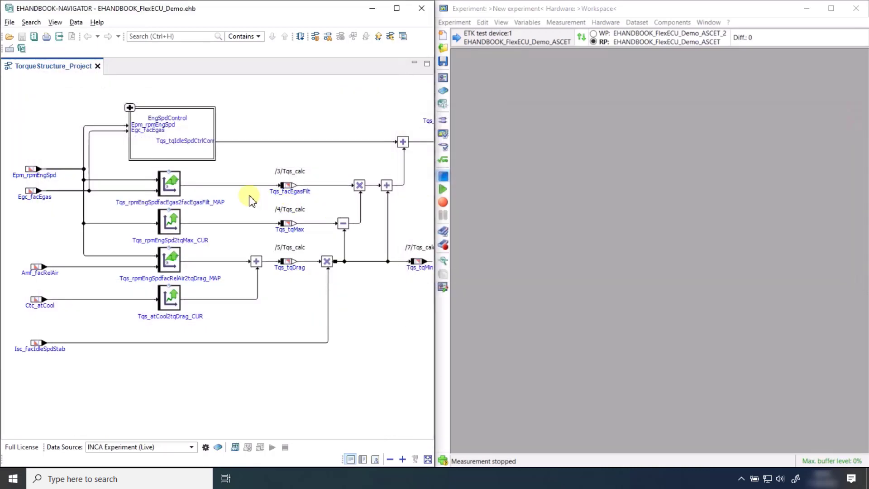
Step: Display values in INCA for Tqs_rpmEngSpdfacEgas2facEgasFilt_MAP and Tqs_rpmEngSpd2tqMax_CUR
left_click(217, 206)
right_click(217, 206)
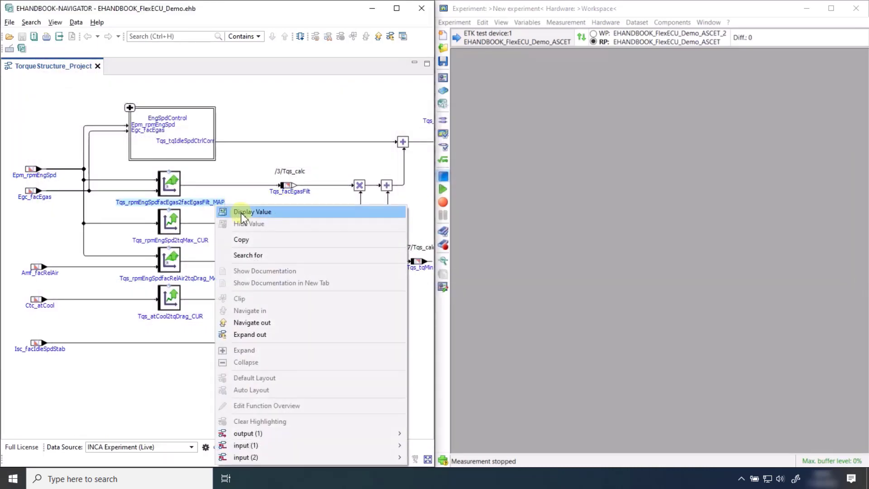
left_click(242, 210)
left_click(206, 241)
right_click(206, 241)
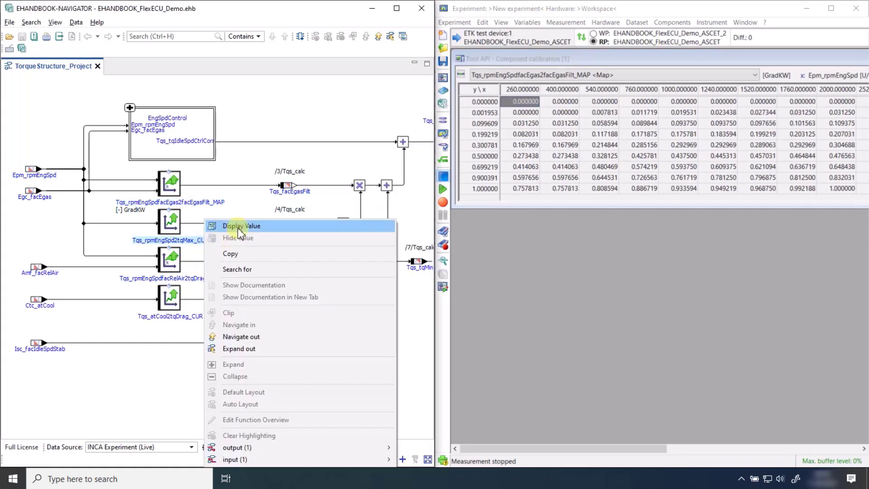
left_click(236, 225)
left_click(212, 242)
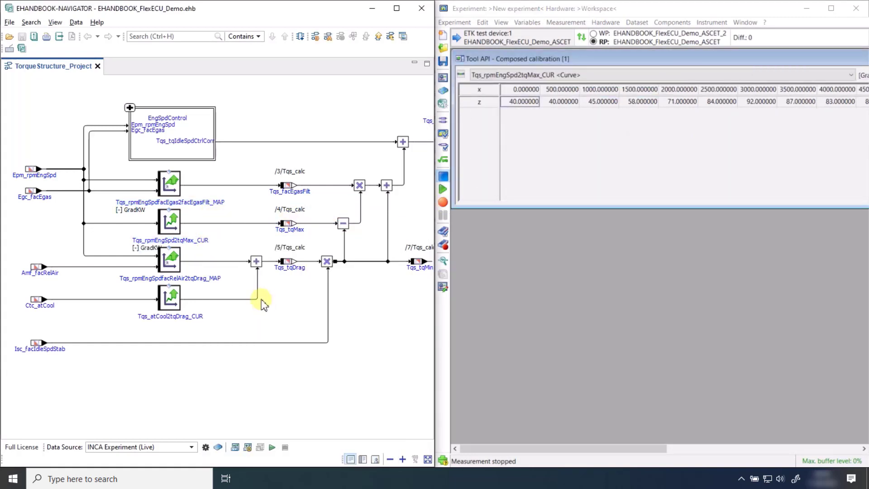
Step: Display Tqs_rpmEngSpdfacRelAir2tqDrag_MAP and Tqs_atCool2tqDrag_CUR values, acknowledging the skipped-label notice
left_click(211, 280)
right_click(211, 280)
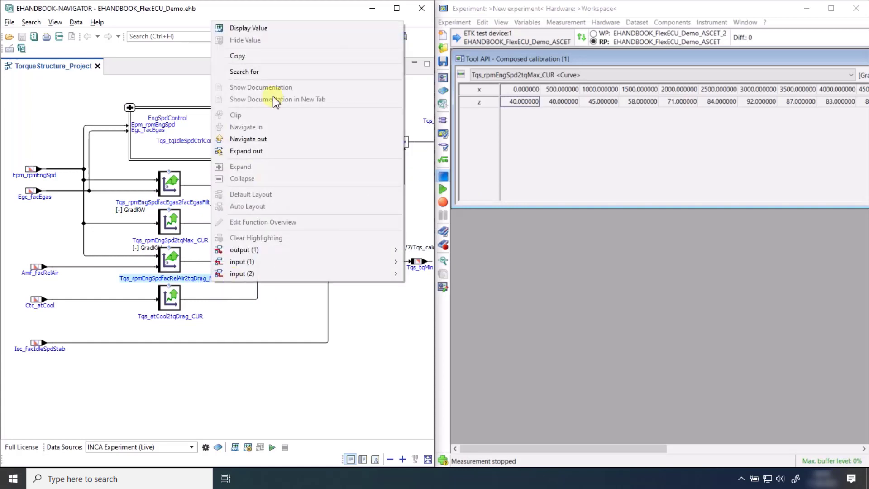
left_click(255, 28)
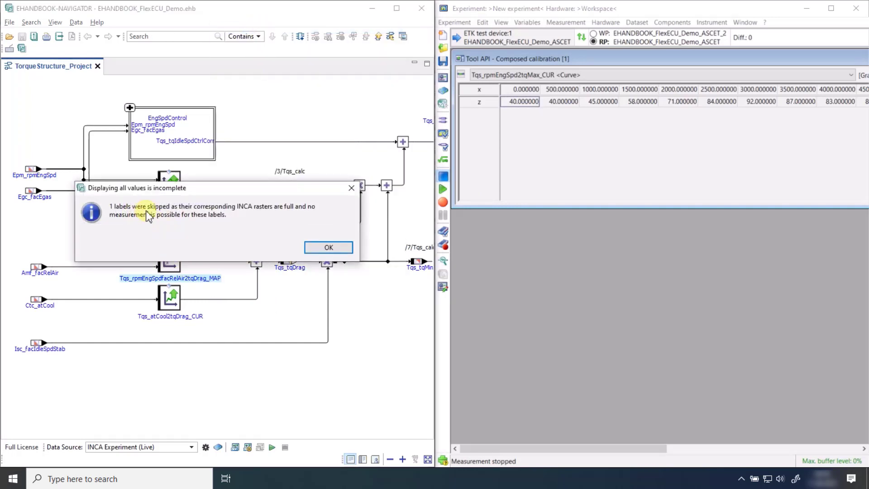
left_click(312, 245)
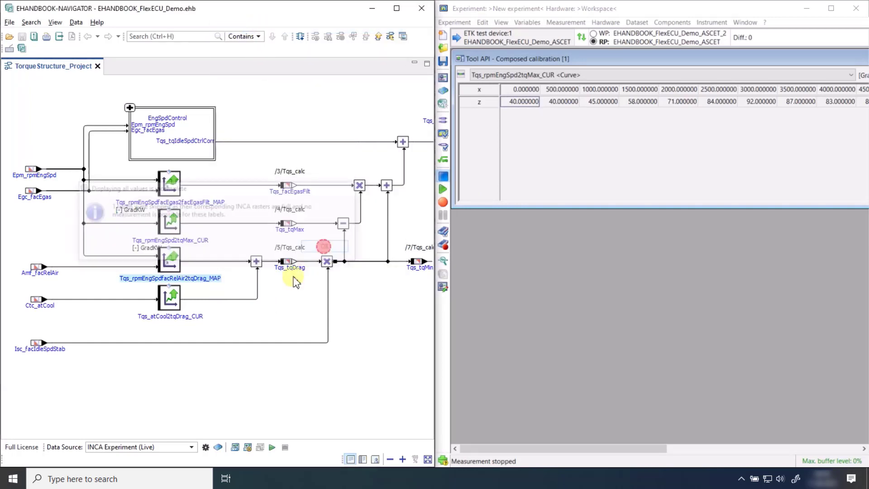
right_click(199, 317)
left_click(261, 81)
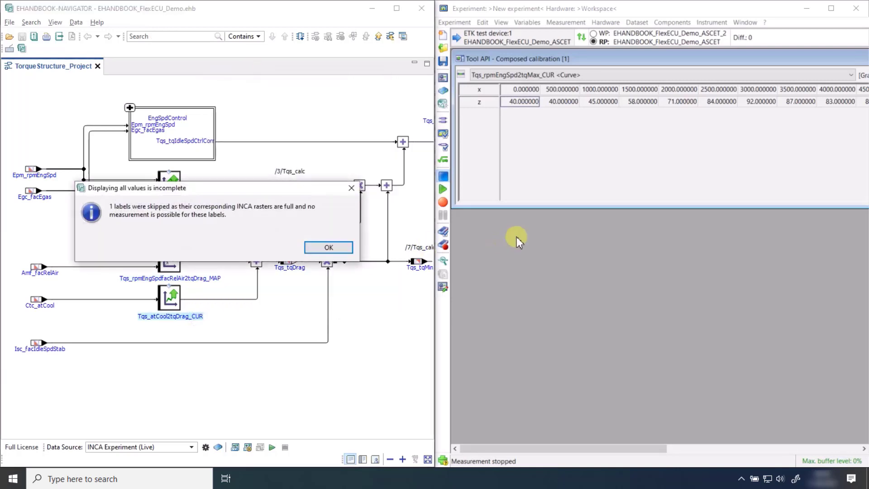
left_click(320, 249)
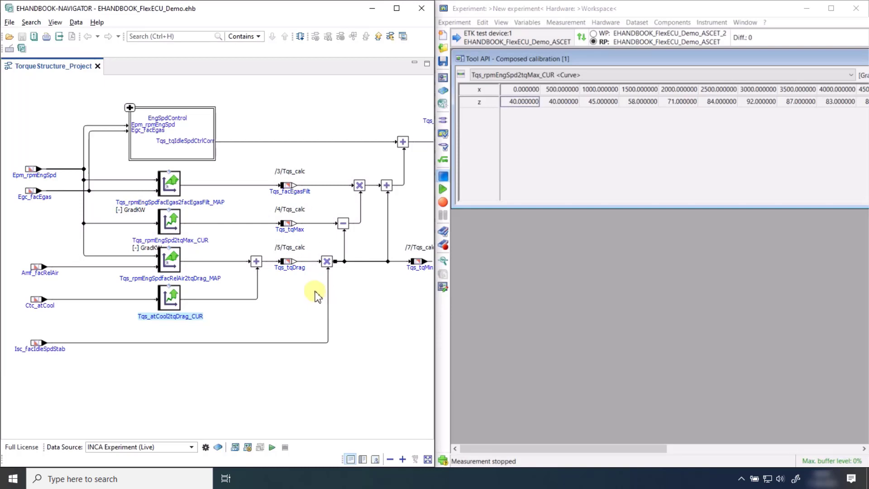
Step: Set the data source to None and confirm removing the INCA labels
left_click(76, 22)
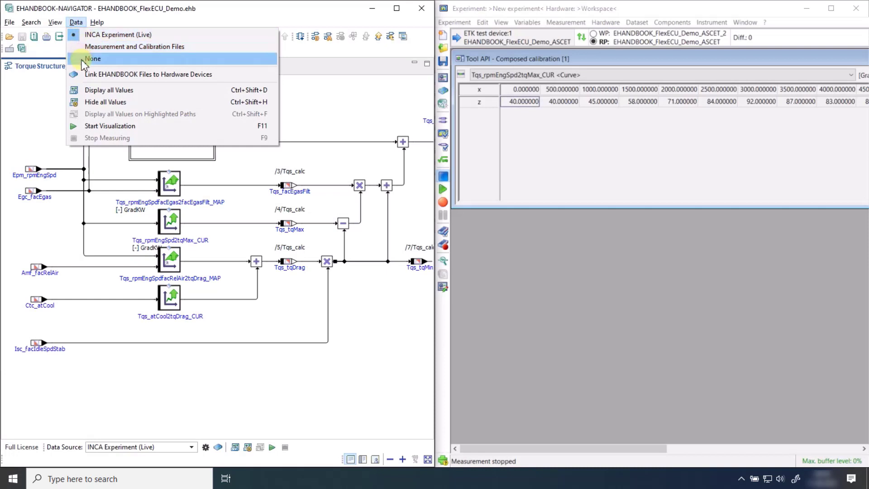
left_click(85, 59)
left_click(275, 247)
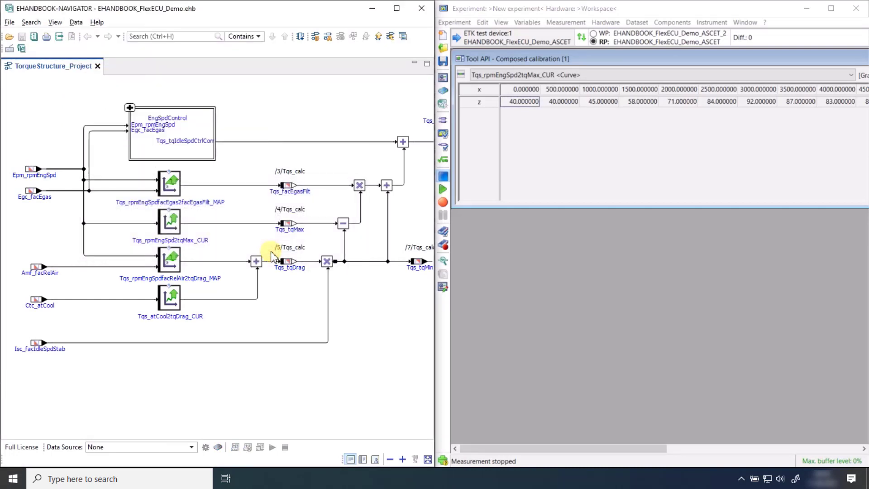
Step: Close the remaining calibration and measurement windows in INCA
double_click(732, 62)
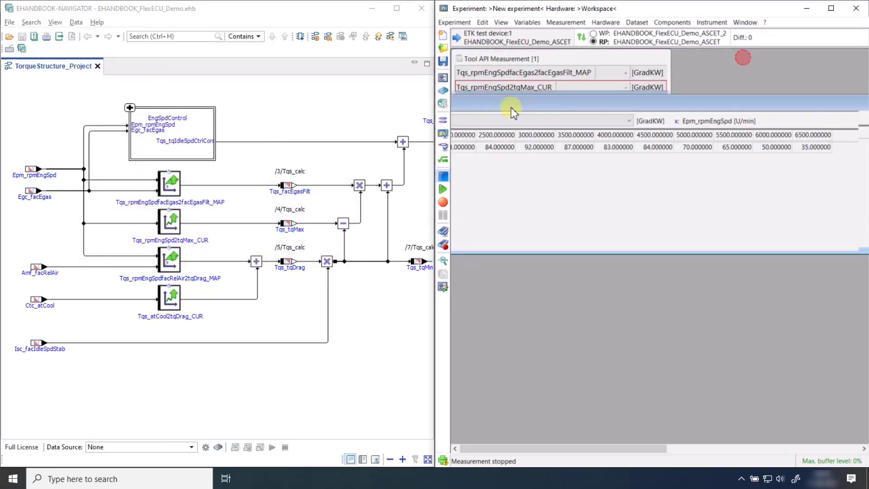
left_click(743, 112)
left_click(709, 141)
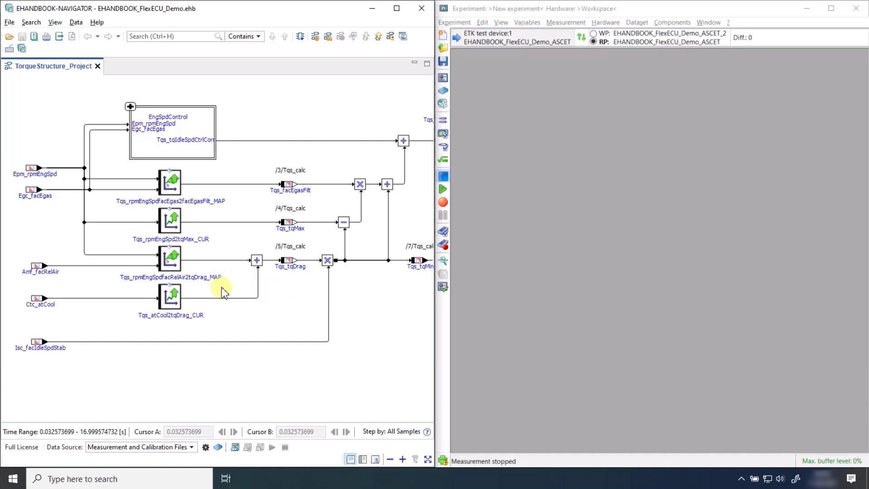
Step: Reconnect to the live INCA experiment, linking the file to ETK test device:1
left_click(76, 22)
left_click(84, 36)
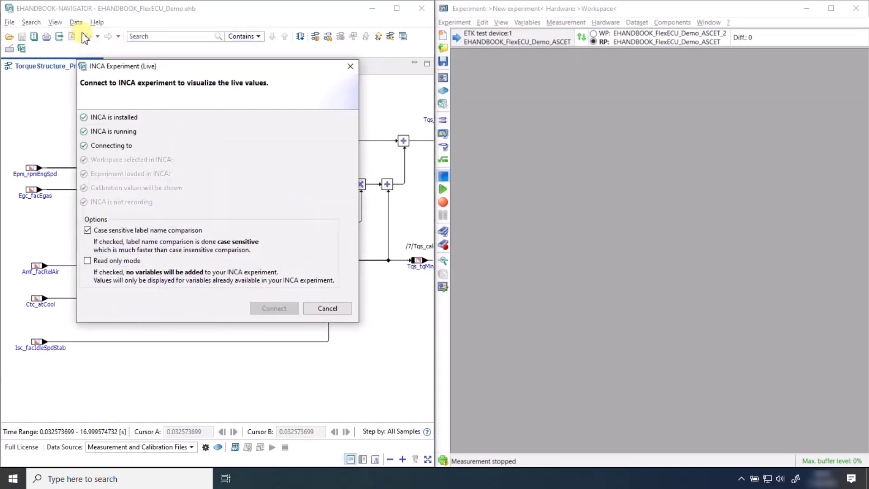
left_click(272, 307)
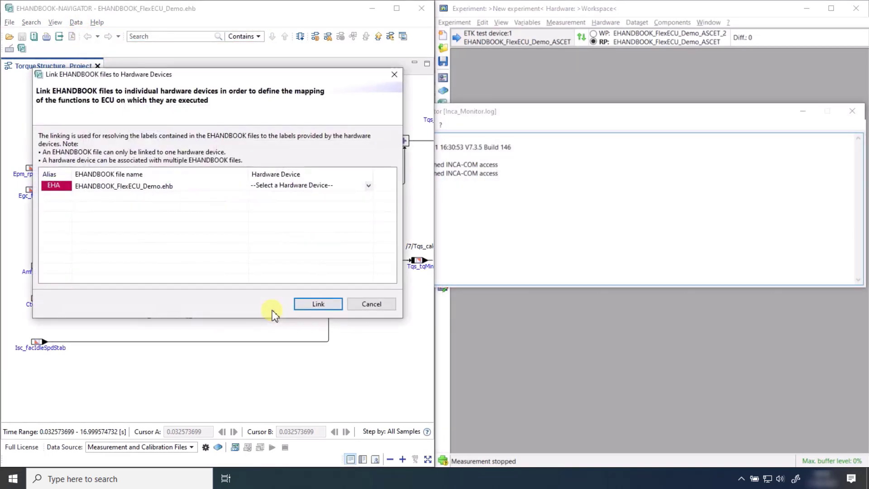
left_click(297, 185)
left_click(297, 204)
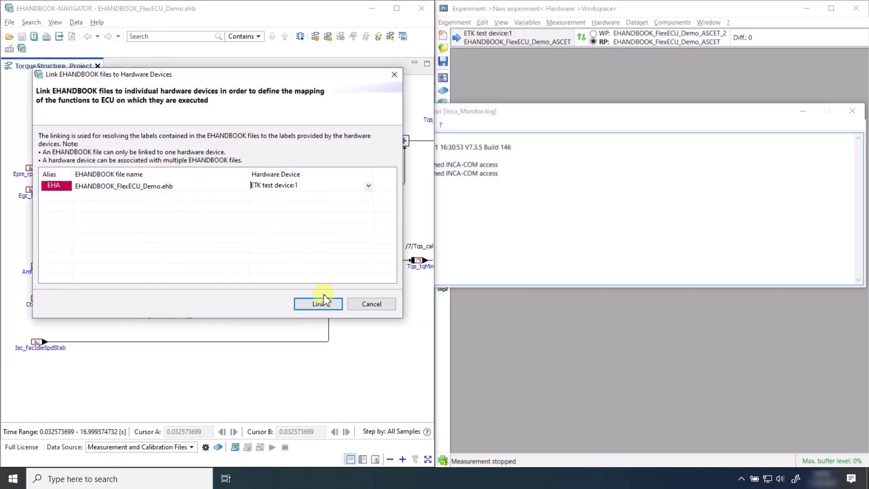
left_click(319, 304)
left_click(851, 113)
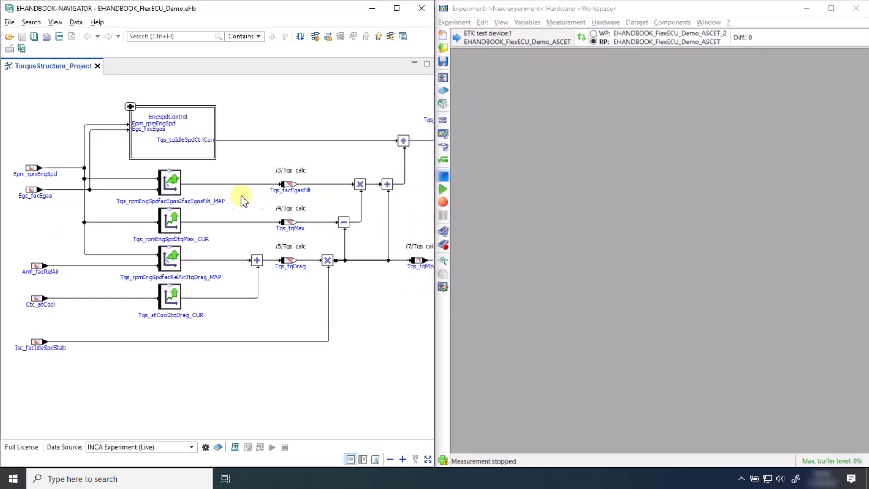
Step: Display values in INCA for the Egas2facEgasFilt map, tqMax curve, RelAir2tqDrag map and atCool2tqDrag curve
right_click(217, 204)
left_click(227, 208)
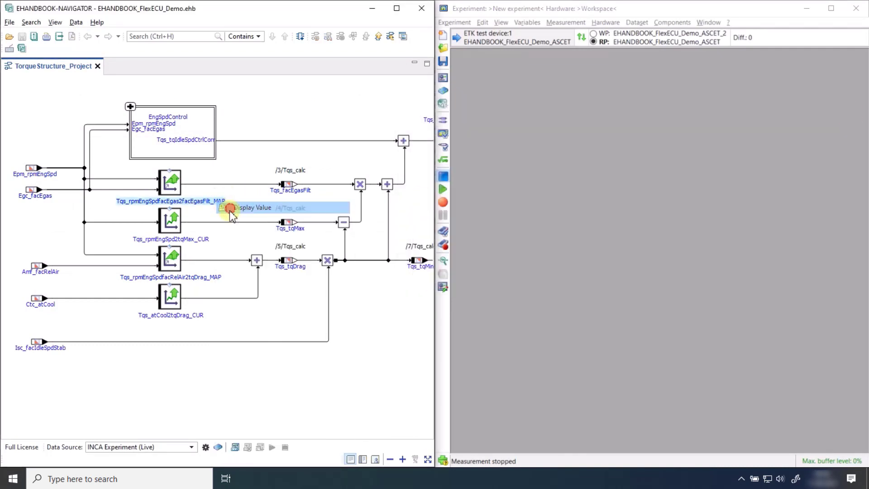
right_click(199, 239)
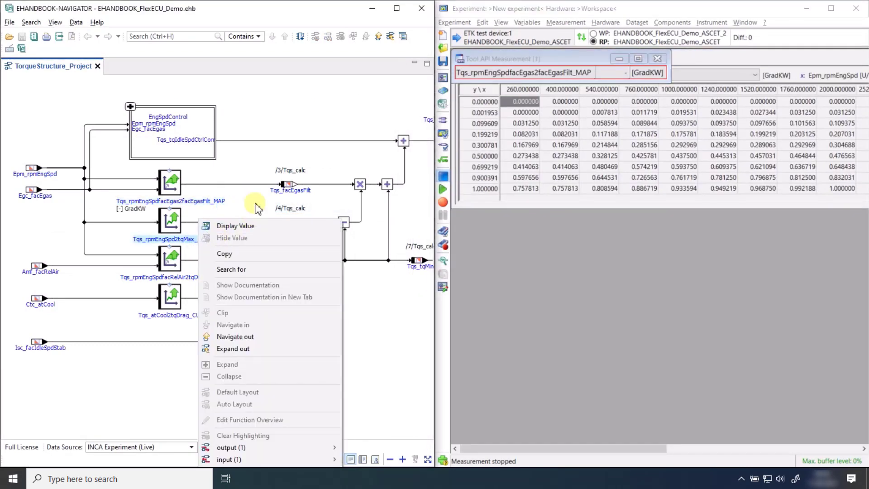
left_click(248, 226)
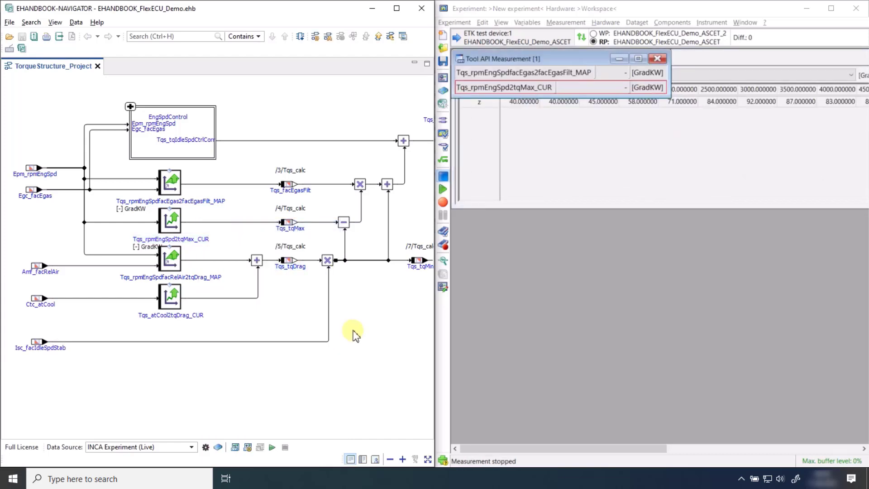
right_click(209, 278)
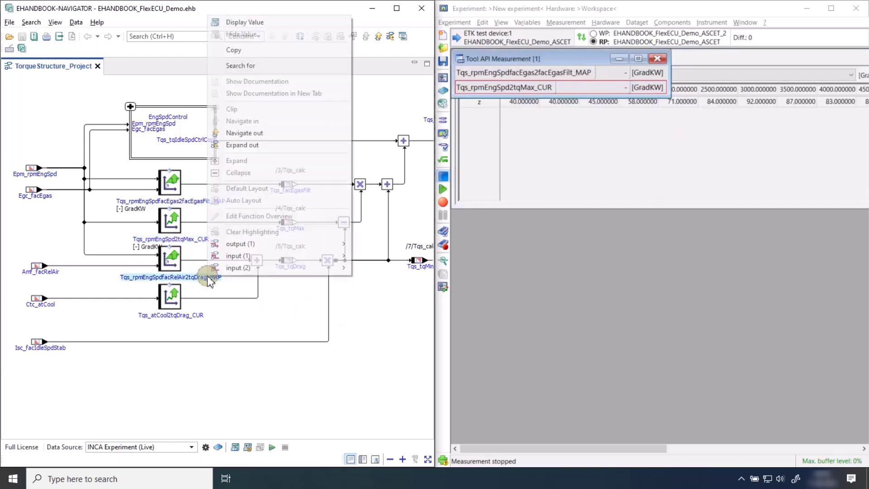
left_click(256, 22)
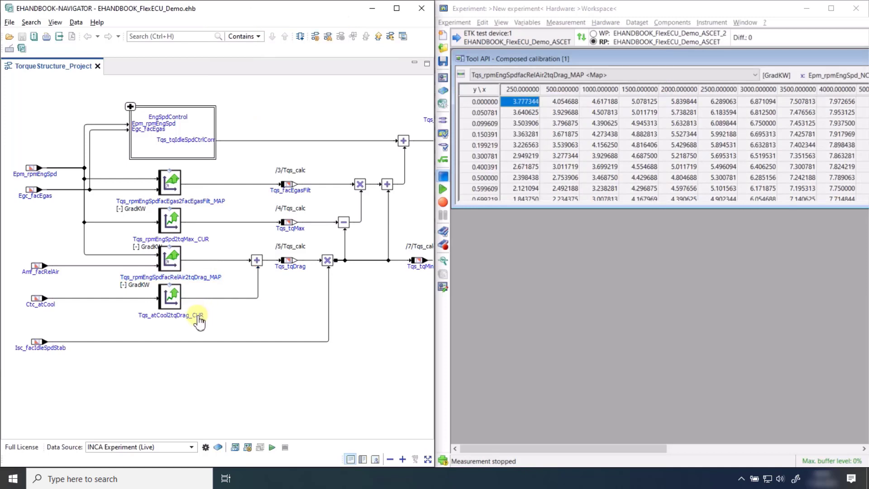
right_click(198, 314)
left_click(235, 75)
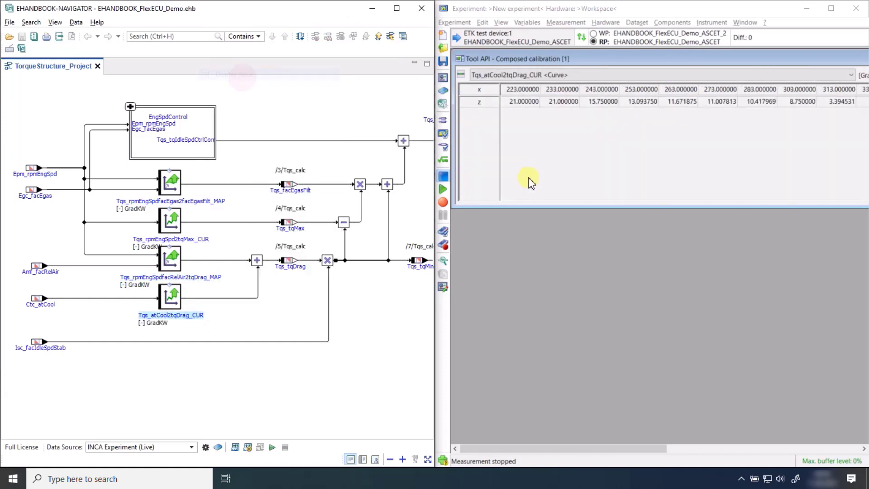
left_click(329, 333)
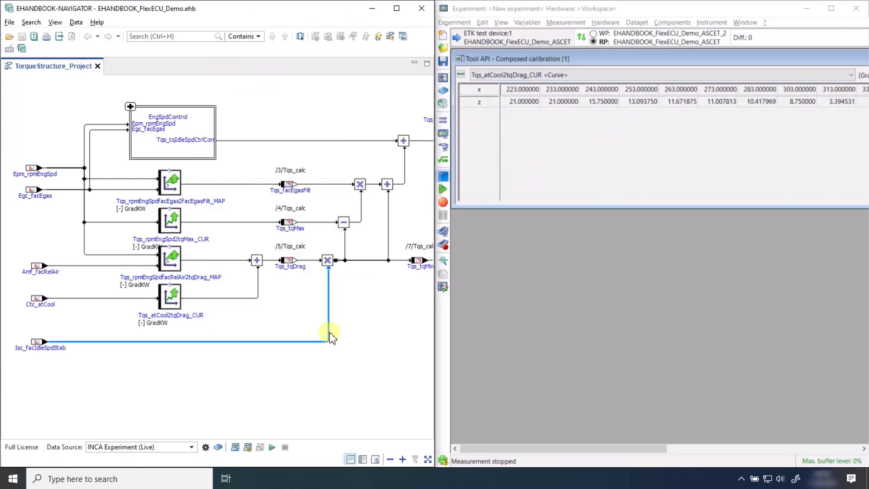
Step: Start live visualization from the play button in the bottom toolbar
left_click(273, 448)
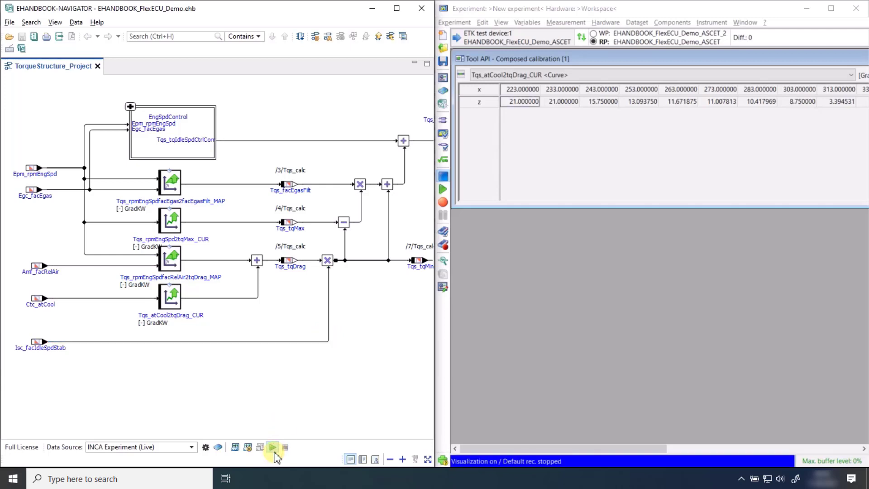